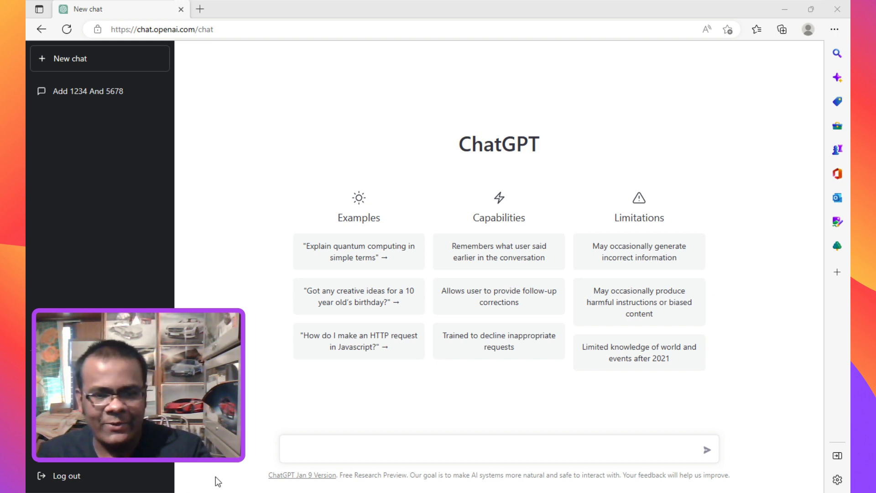
- Send the message 'Add 5467.5467 and 451234.98765' in a new ChatGPT chat
{"action": "left_click", "coordinate": [252, 465]}
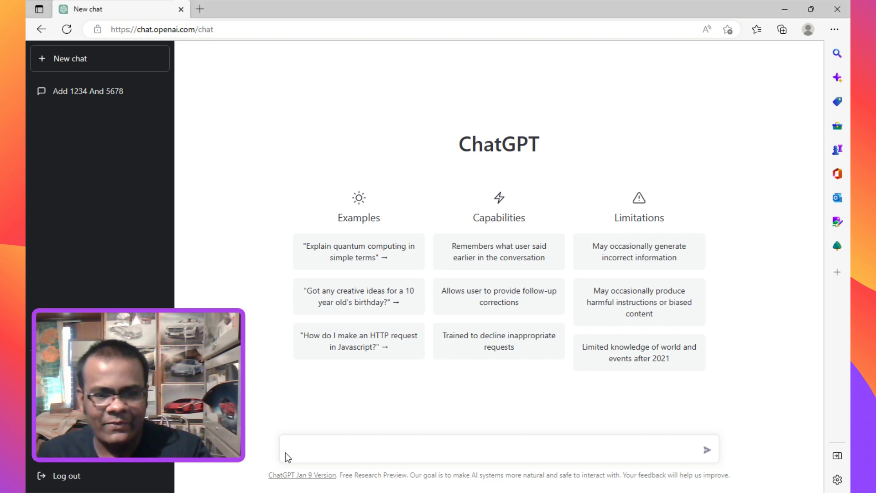
{"action": "left_click", "coordinate": [310, 444]}
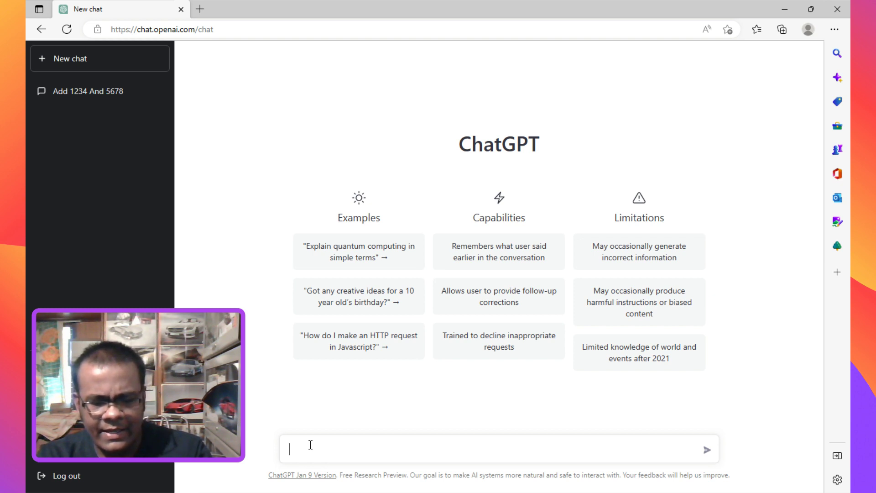
{"action": "type", "text": "add"}
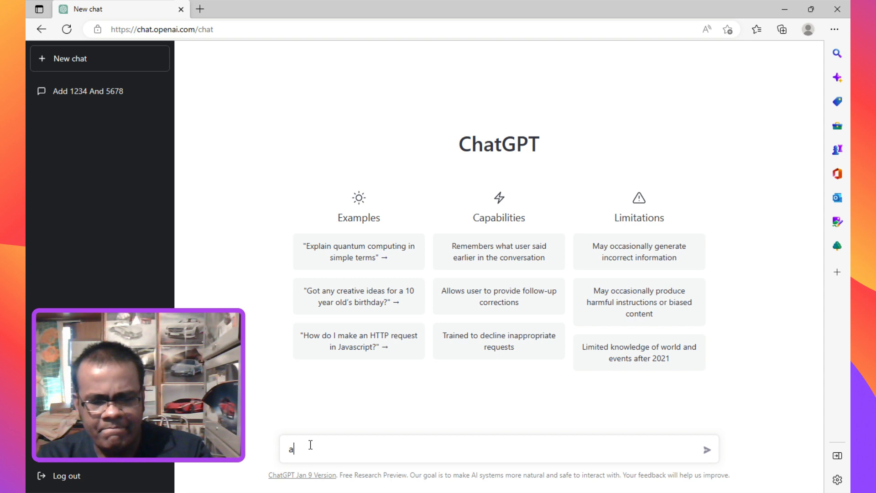
{"action": "key", "text": "BackSpace"}
{"action": "key", "text": "BackSpace"}
{"action": "key", "text": "BackSpace"}
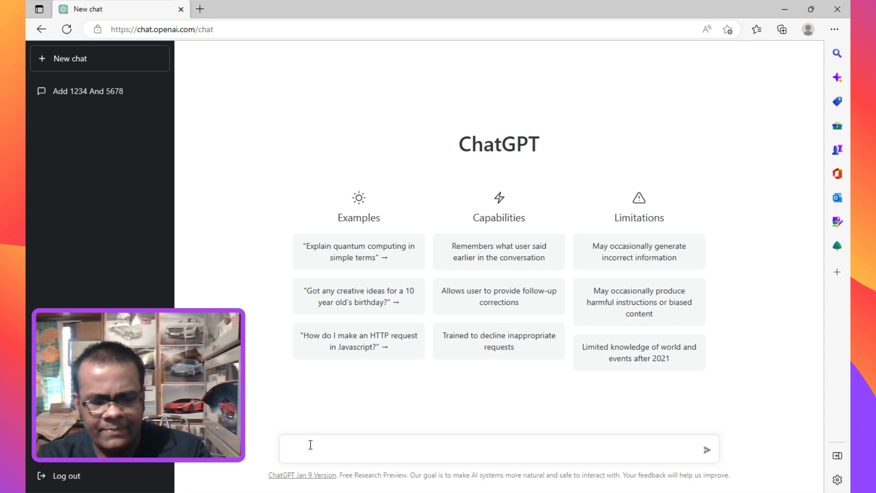
{"action": "type", "text": "Add "}
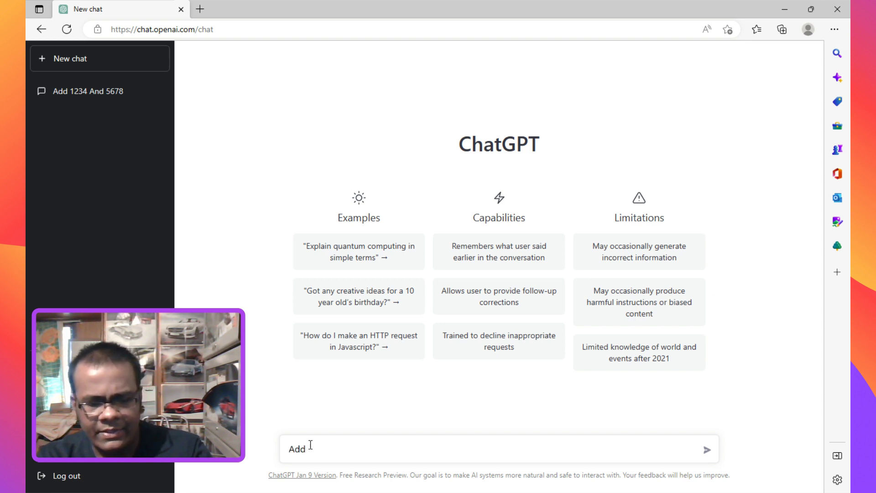
{"action": "type", "text": "5467"}
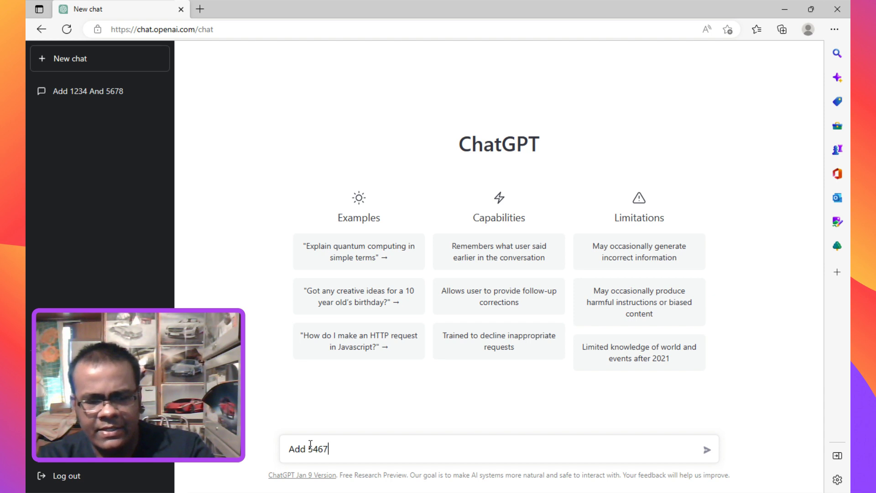
{"action": "type", "text": "."}
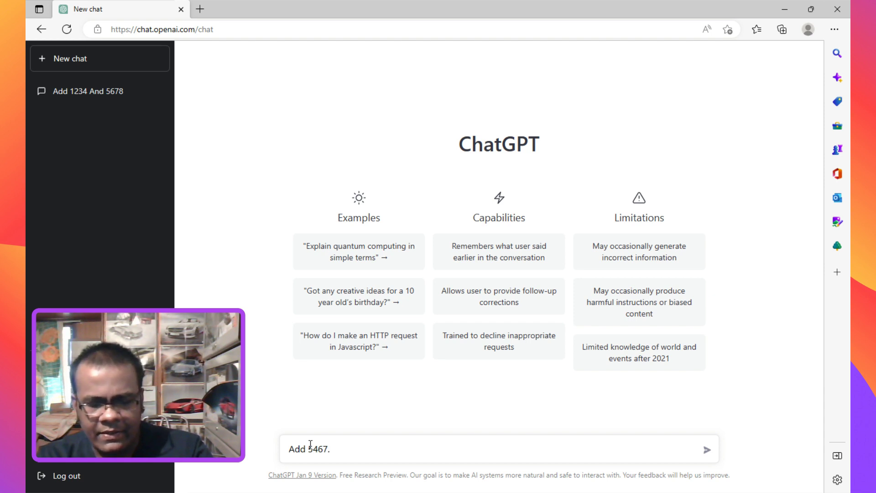
{"action": "type", "text": "5467 "}
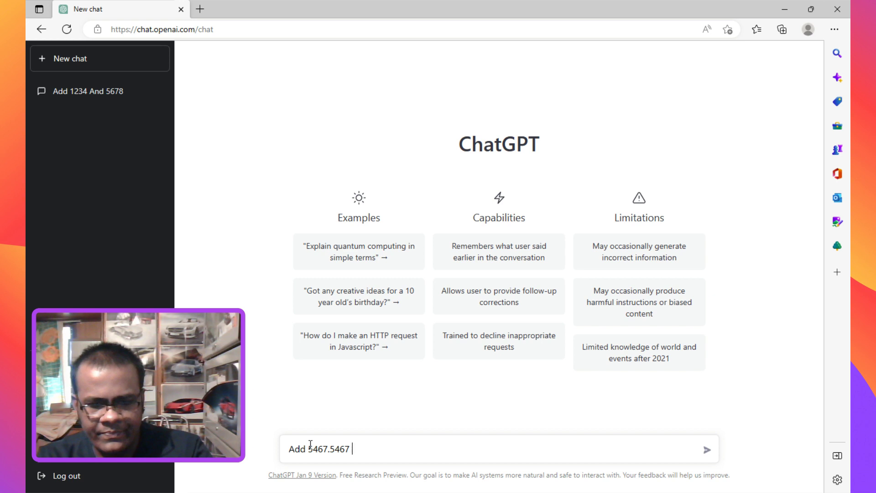
{"action": "type", "text": "and 4"}
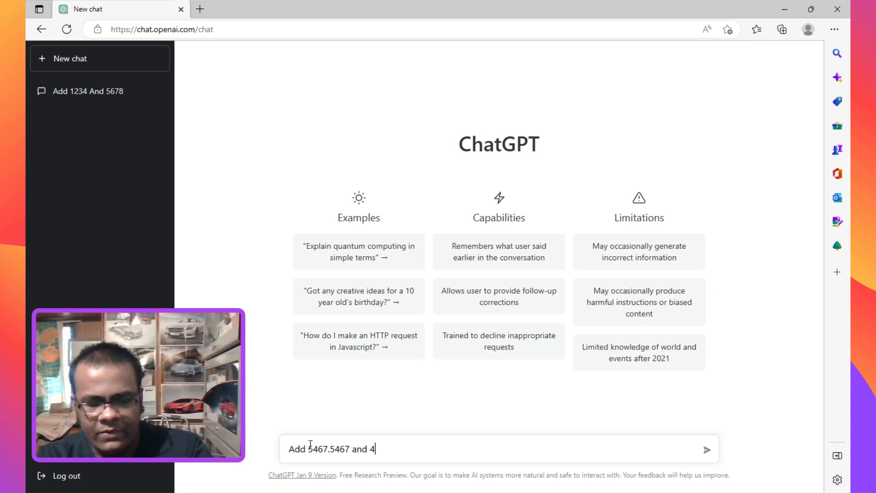
{"action": "type", "text": "512"}
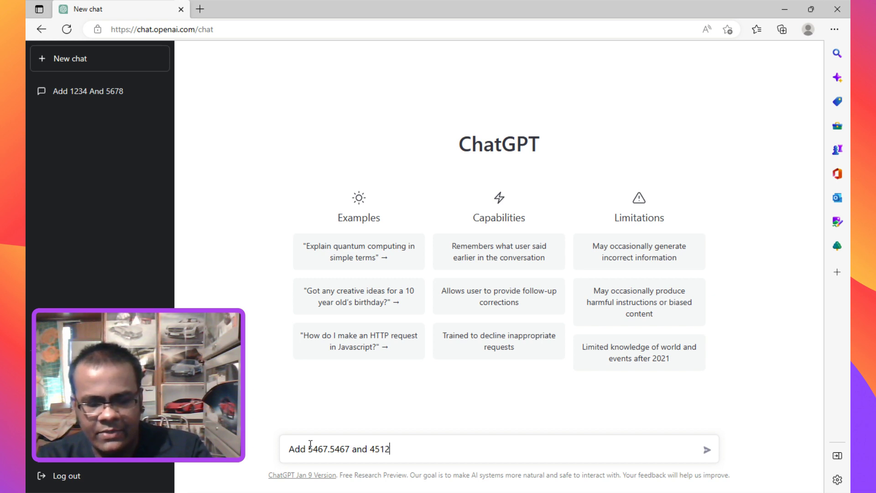
{"action": "type", "text": "34."}
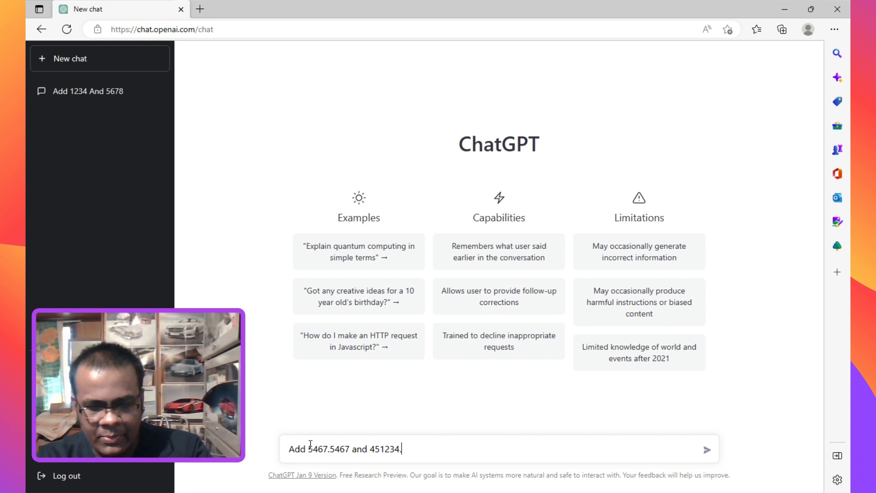
{"action": "type", "text": "98765"}
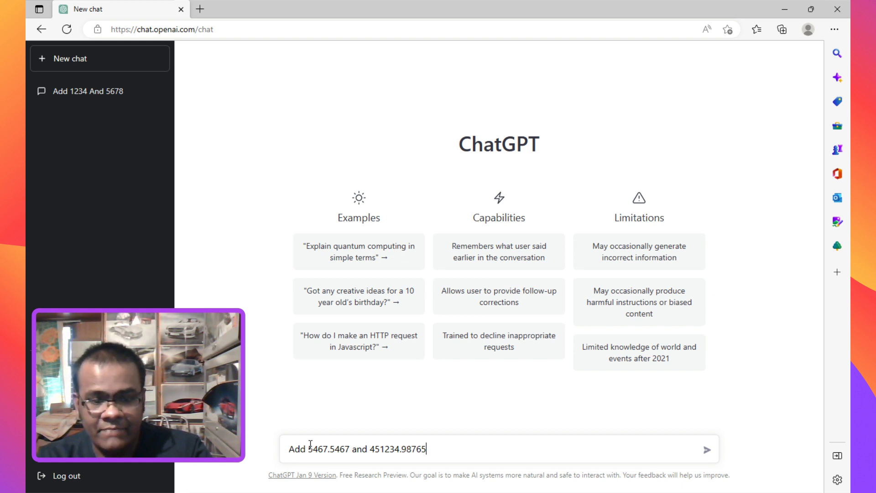
{"action": "key", "text": "Return"}
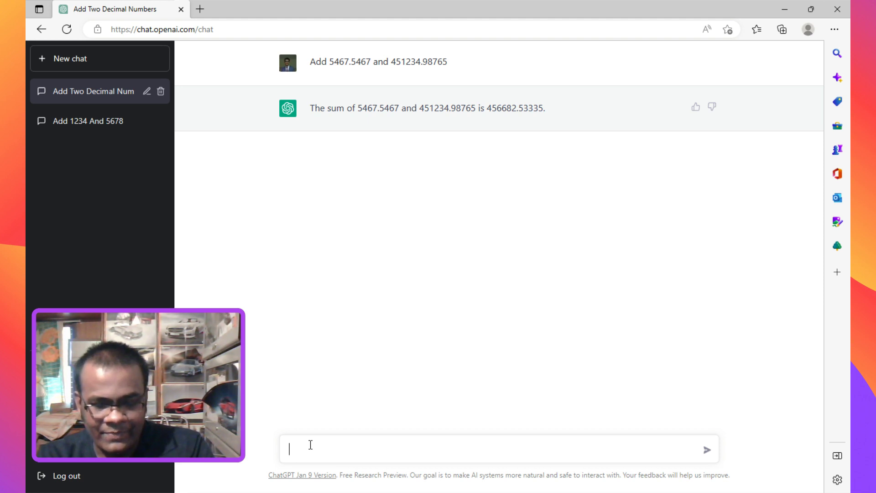
- Send 'Bitcoin value today', correcting the misspelled 'valure' before sending
{"action": "type", "text": "B"}
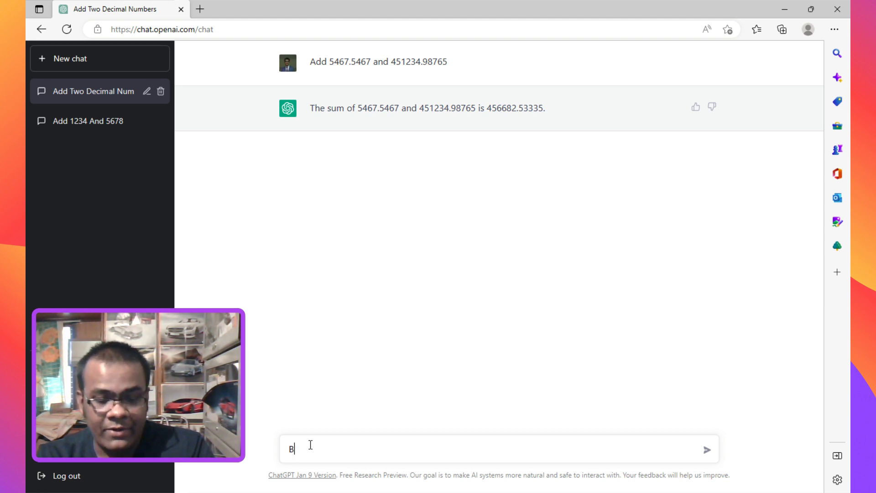
{"action": "type", "text": "itc"}
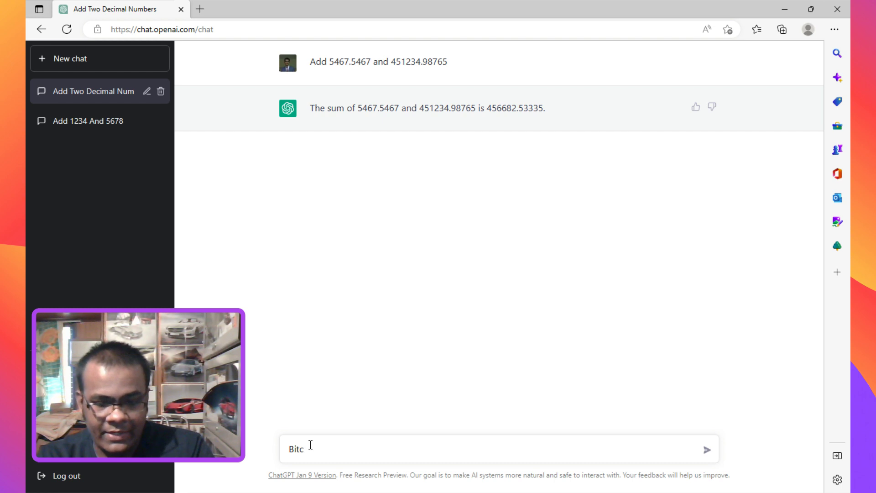
{"action": "type", "text": "oin v"}
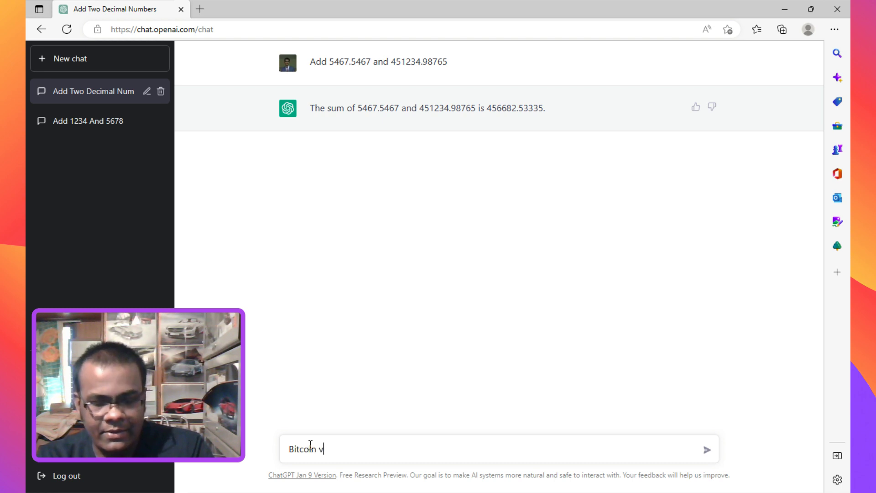
{"action": "type", "text": "alure to"}
{"action": "key", "text": "BackSpace"}
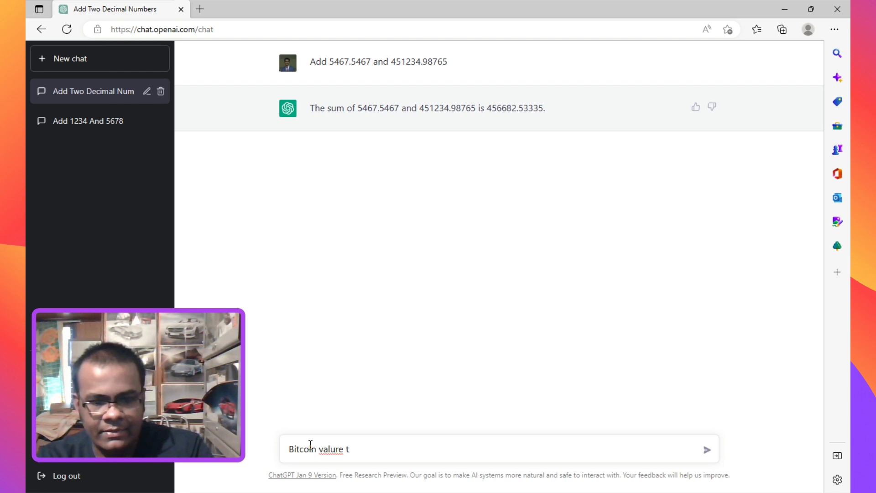
{"action": "key", "text": "BackSpace"}
{"action": "key", "text": "BackSpace"}
{"action": "key", "text": "BackSpace"}
{"action": "key", "text": "BackSpace"}
{"action": "key", "text": "BackSpace"}
{"action": "type", "text": "ue "}
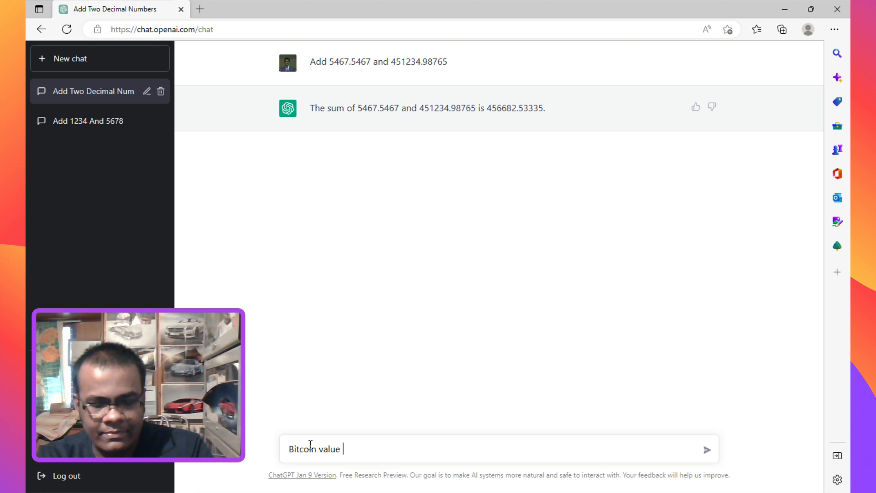
{"action": "type", "text": "today"}
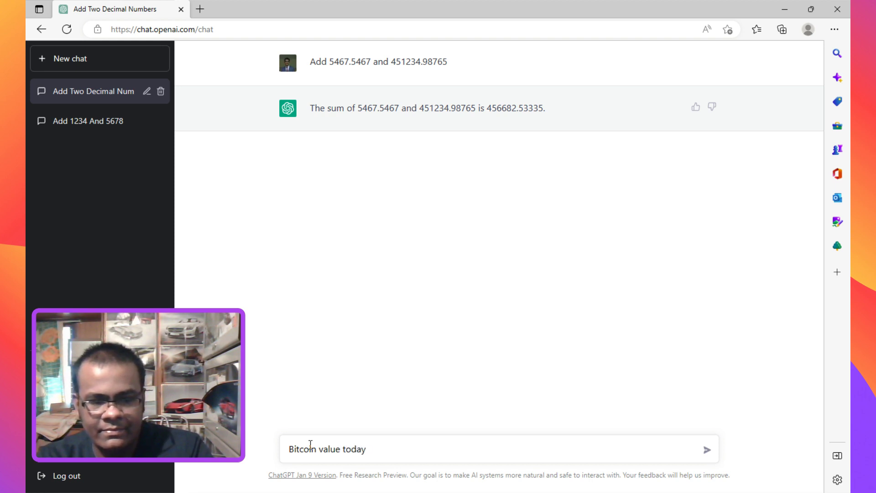
{"action": "key", "text": "Return"}
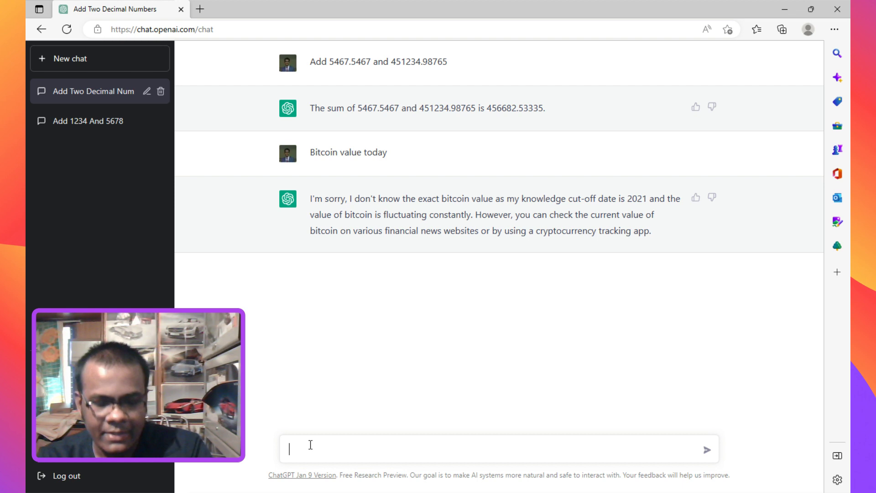
- Send the message 'Muliply 5467.1234 and 1234.5467' to ChatGPT
{"action": "type", "text": "Mul"}
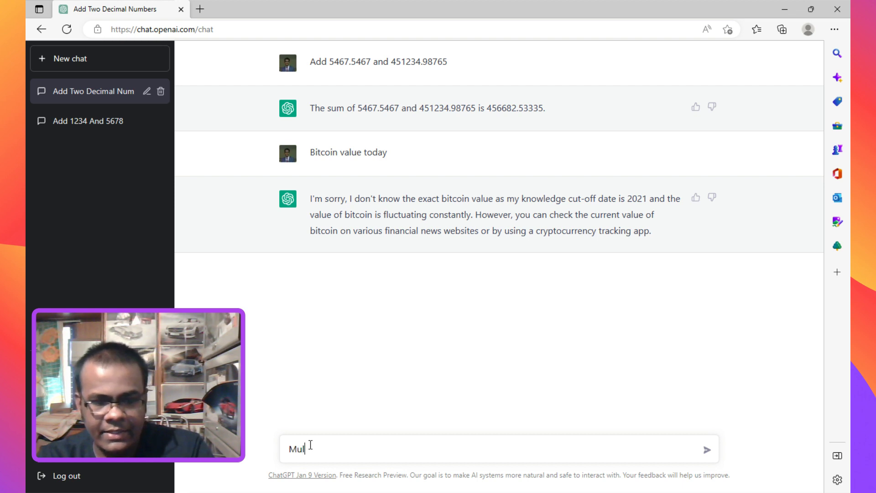
{"action": "type", "text": "iply "}
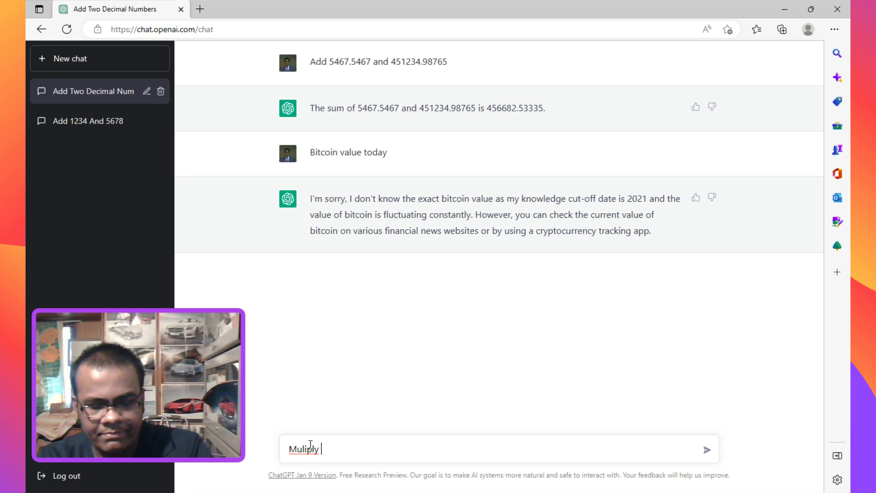
{"action": "type", "text": "5467"}
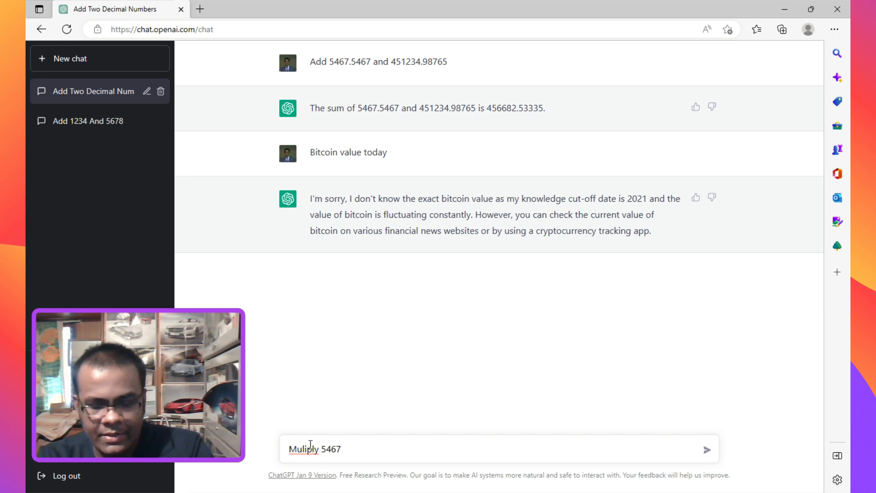
{"action": "type", "text": ".1234"}
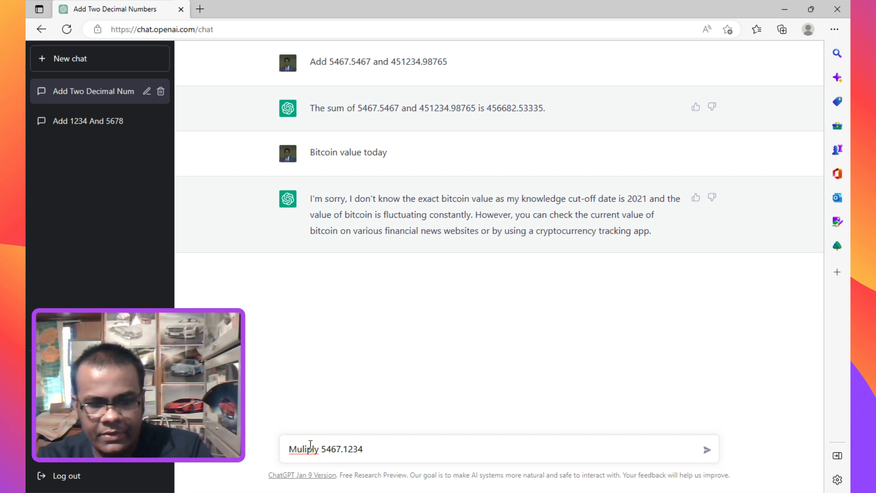
{"action": "type", "text": ".1234 and "}
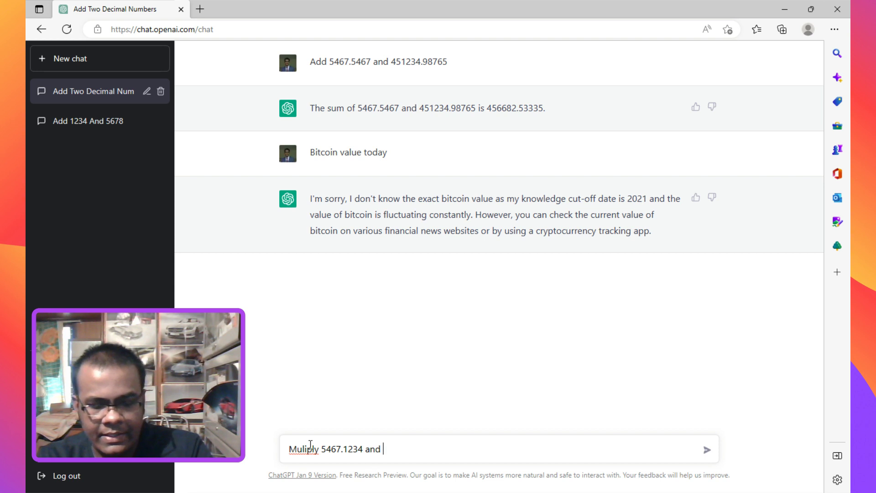
{"action": "type", "text": "1234"}
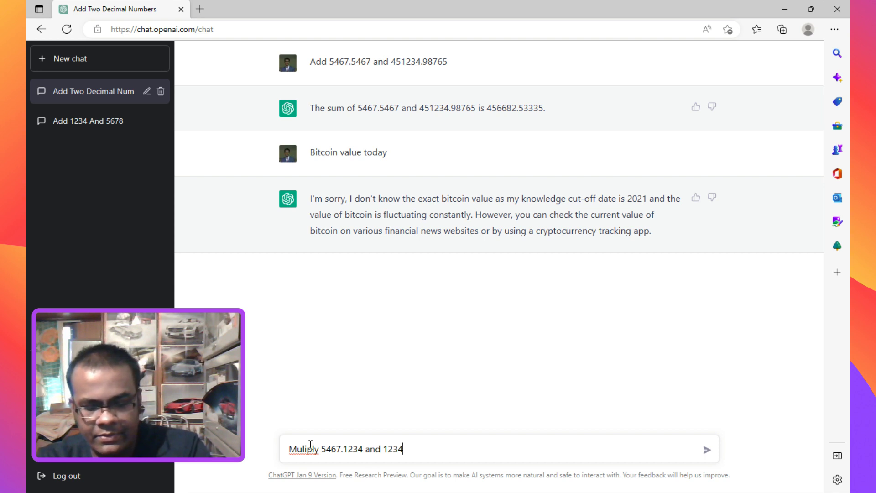
{"action": "type", "text": ".1234.5467"}
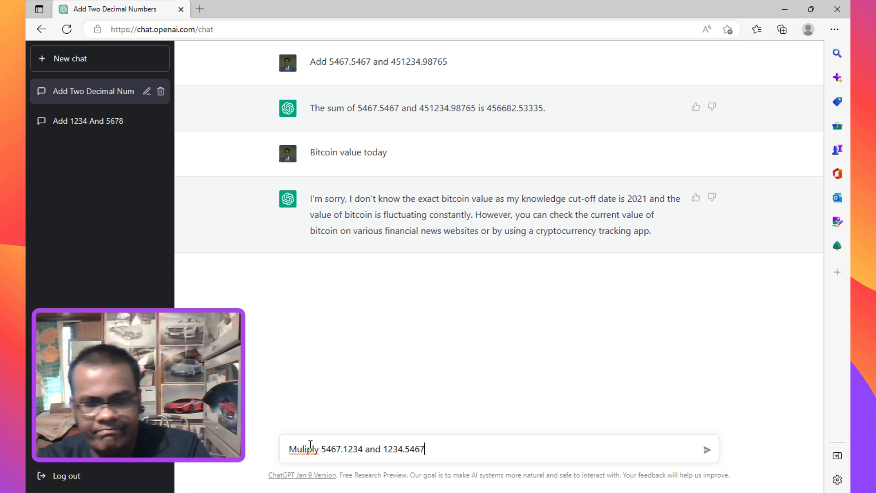
{"action": "key", "text": "Return"}
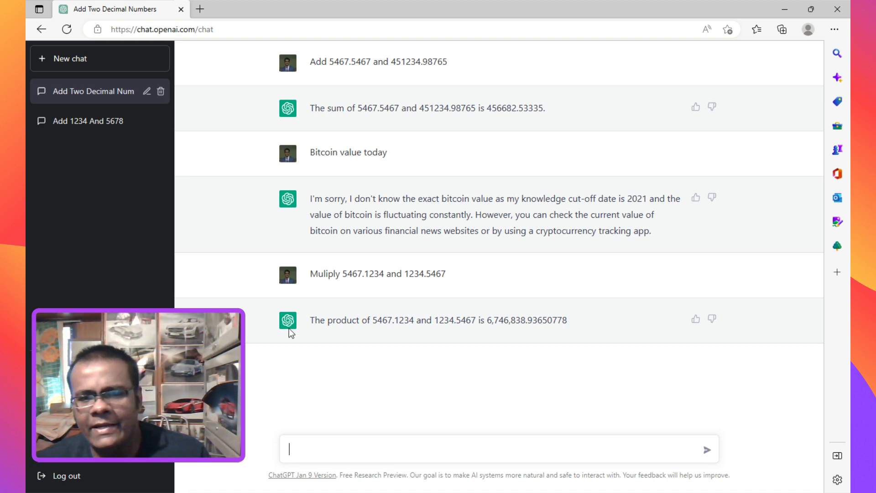
{"action": "left_click_drag", "start_coordinate": [310, 274], "coordinate": [340, 273]}
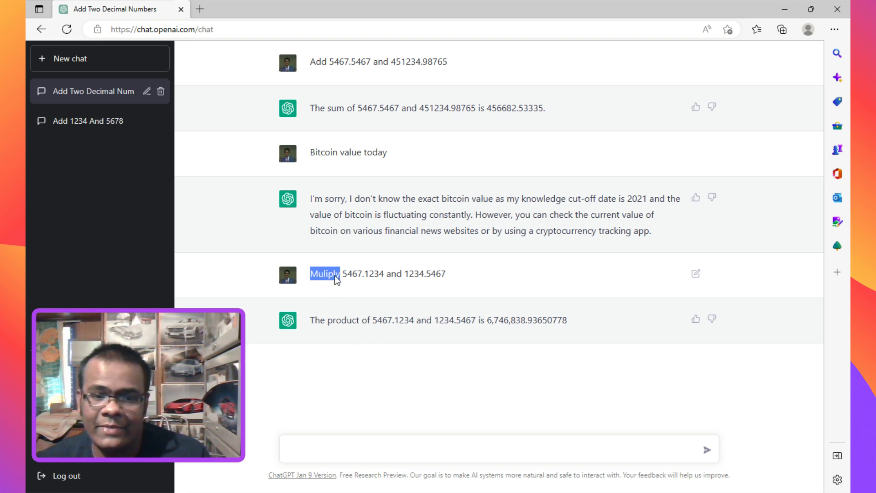
{"action": "left_click", "coordinate": [334, 320]}
{"action": "left_click_drag", "start_coordinate": [327, 323], "coordinate": [362, 322]}
{"action": "left_click", "coordinate": [370, 357]}
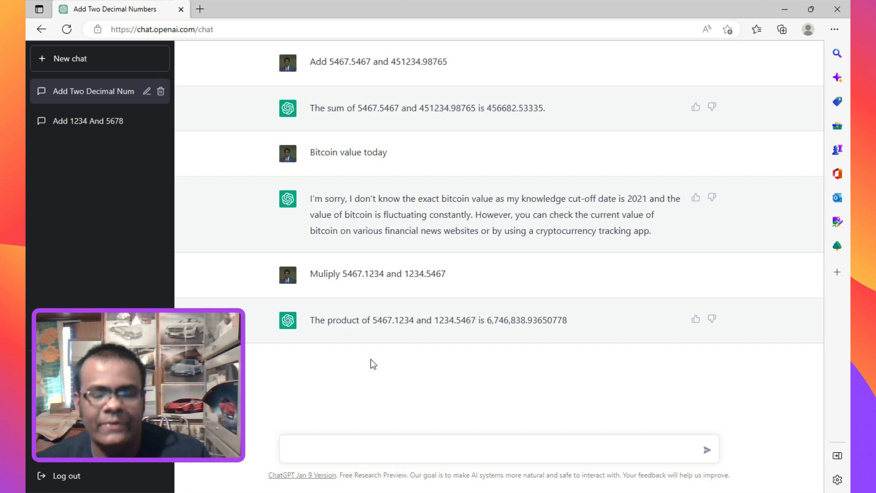